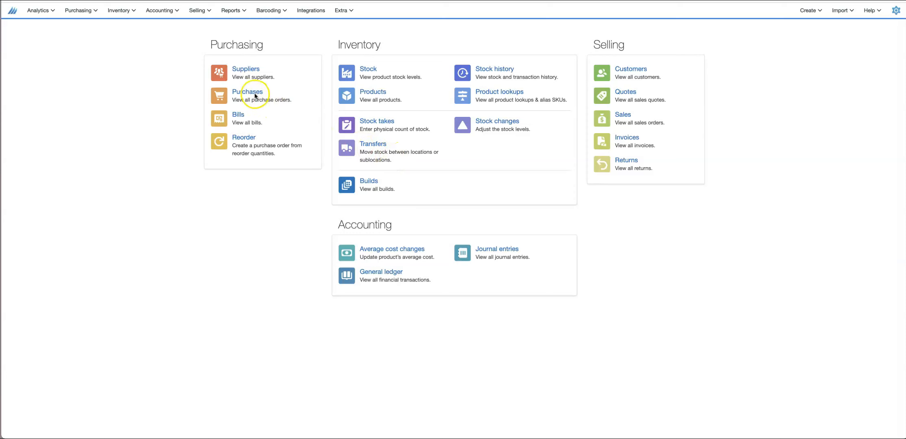
Step: Open the IMPORT TEST PO purchase order and start importing purchase order items into it
left_click(254, 92)
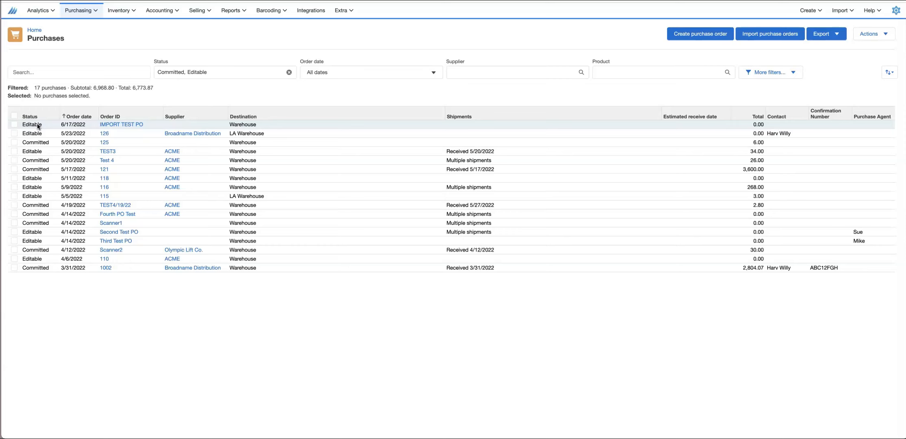
left_click(125, 126)
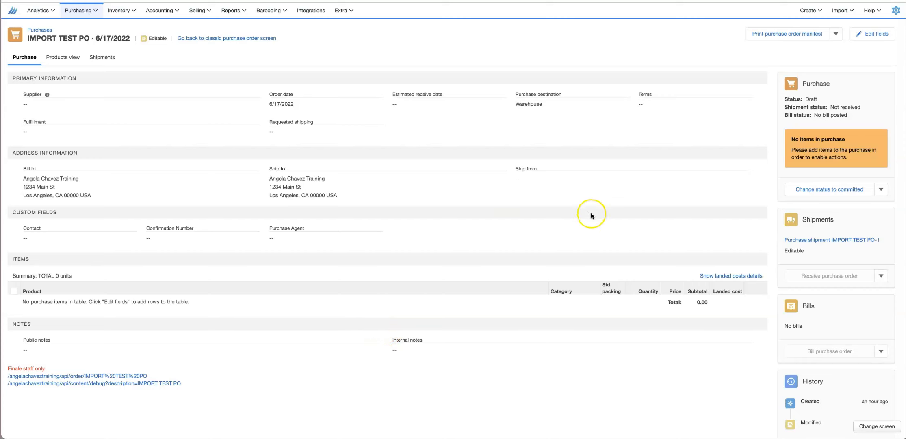
left_click(835, 36)
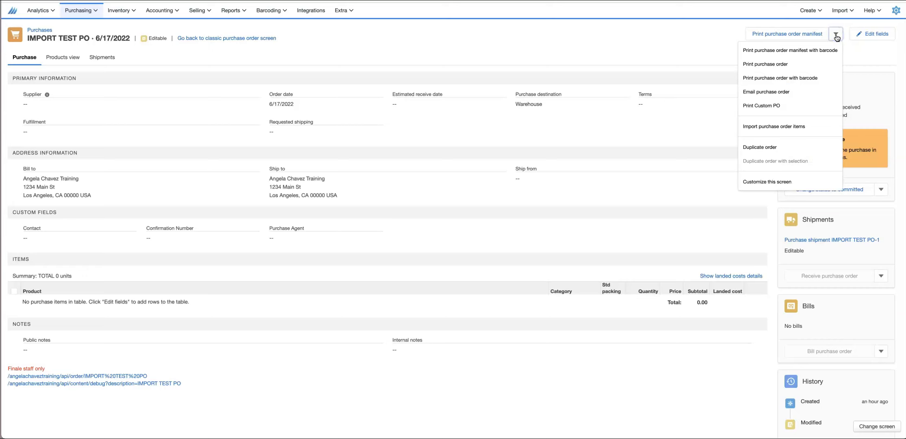
left_click(786, 129)
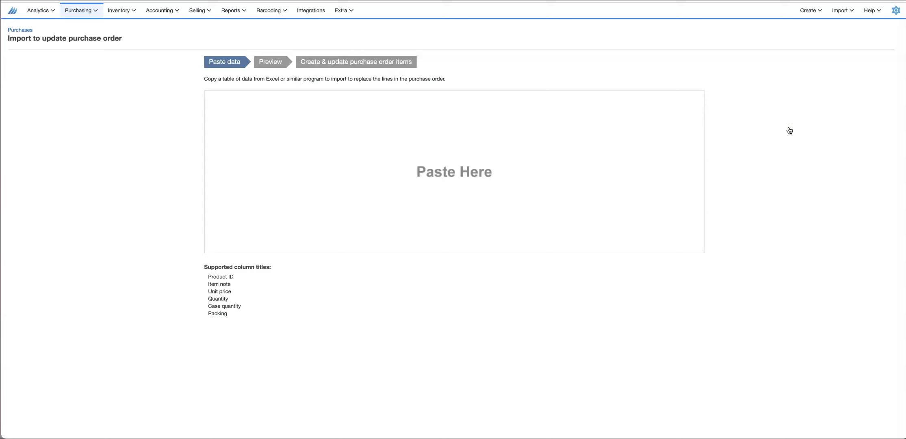
Step: Switch to the Book2 workbook in Excel and copy the Product ID and Quantity table, A1:B5
left_click(381, 86)
left_click_drag(905, 121, 751, 66)
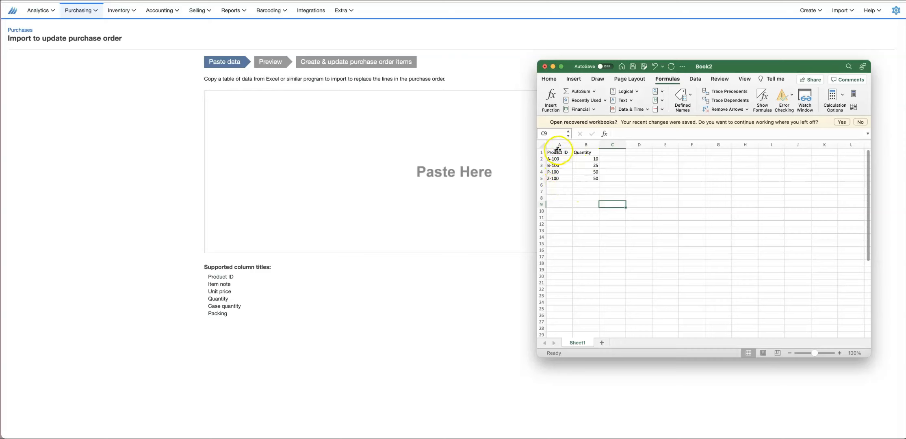
left_click_drag(558, 152, 578, 177)
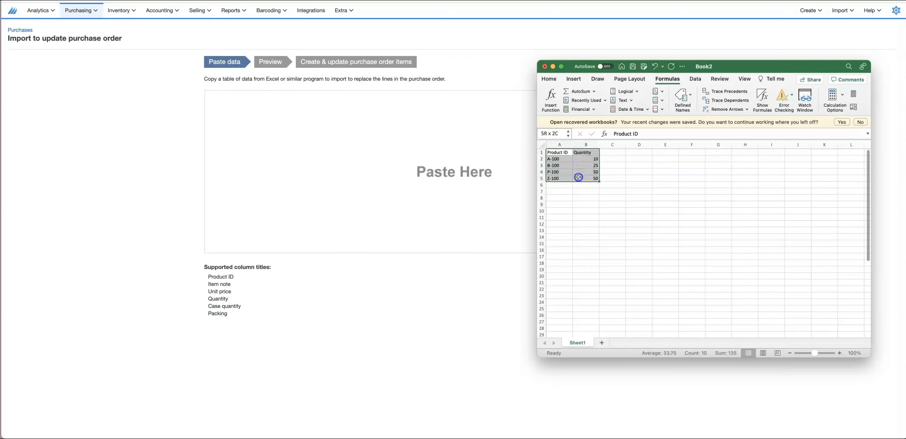
key("super+c")
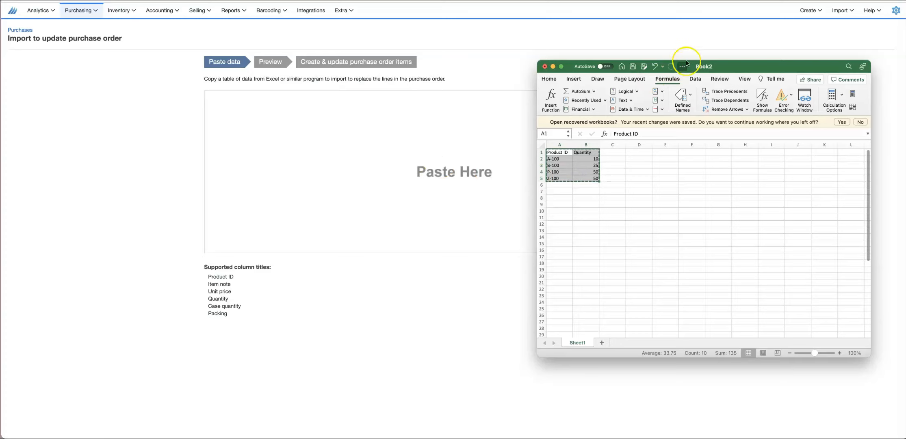
Step: Move the Excel window aside, paste the Product ID and Quantity table into the import area, and commit the import
left_click_drag(692, 66, 905, 87)
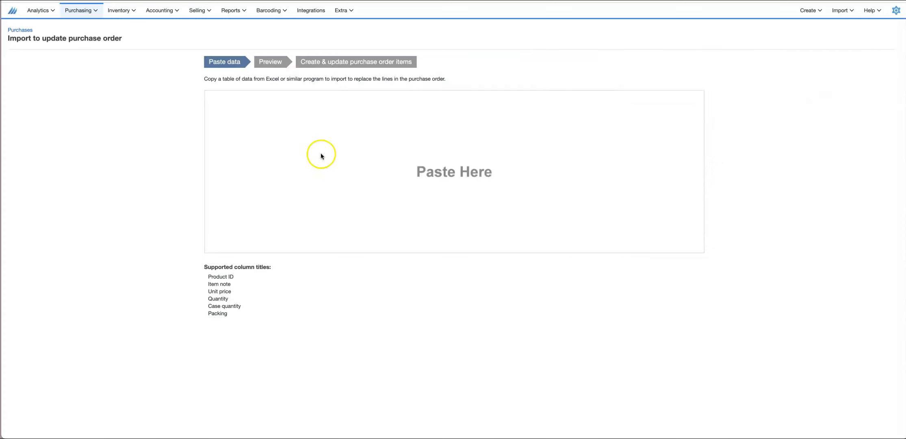
right_click(321, 154)
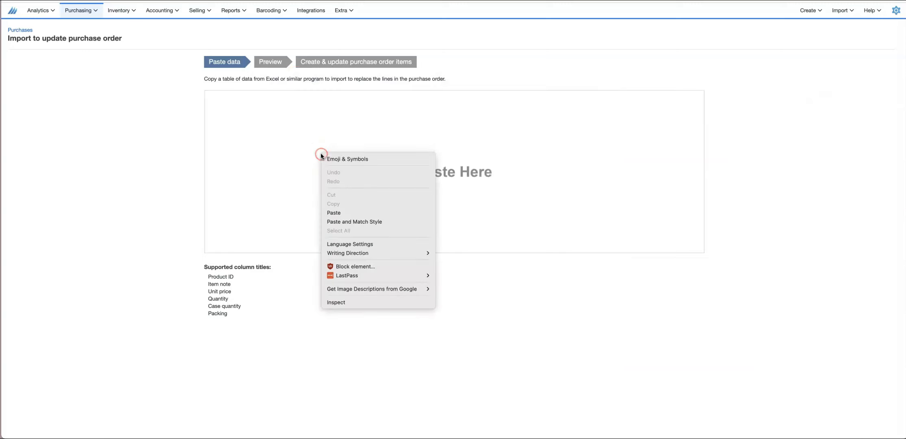
left_click(350, 215)
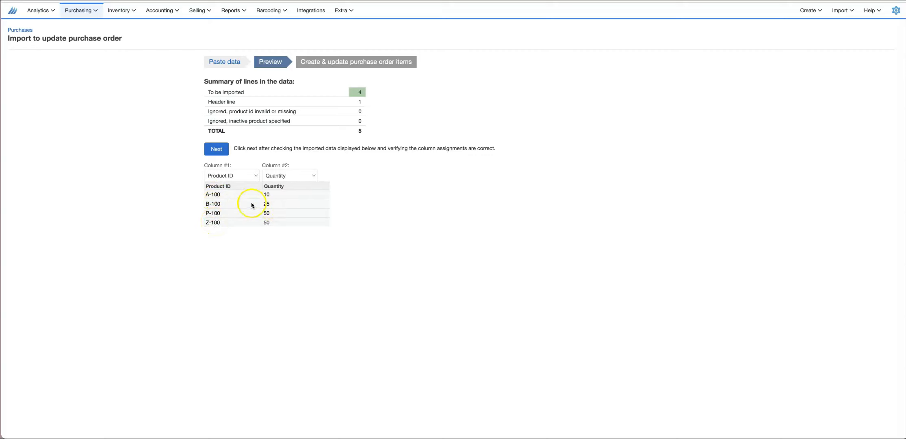
left_click(213, 150)
left_click(221, 109)
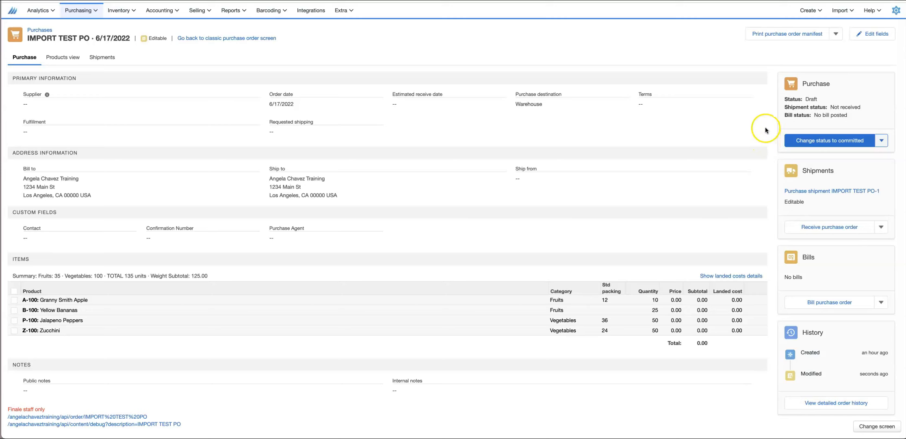
Step: Start another item import for the same purchase order and bring the Book2 workbook in Excel back into view
left_click(837, 35)
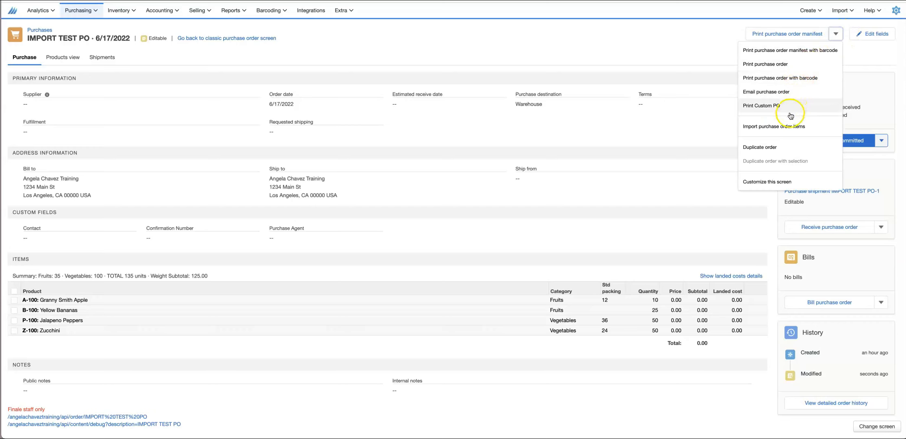
left_click(777, 127)
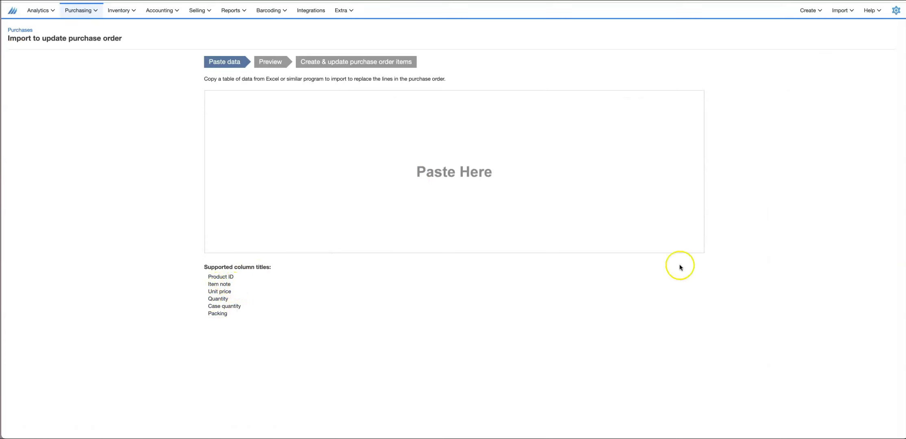
left_click_drag(905, 145, 756, 111)
scroll(668, 226, "down", 1)
scroll(603, 215, "up", 1)
Step: Add a Unit Price column in column C with the values 5, 10, 15 and 8.25 for the four products
left_click(597, 199)
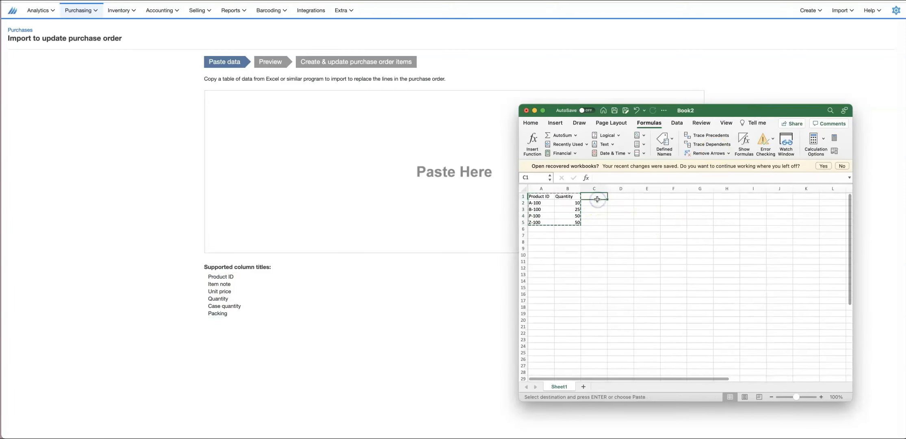
type("Un")
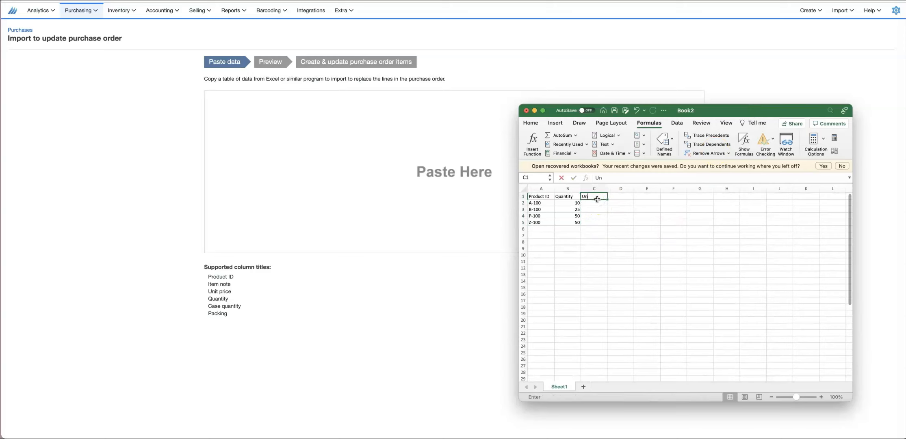
type("ti")
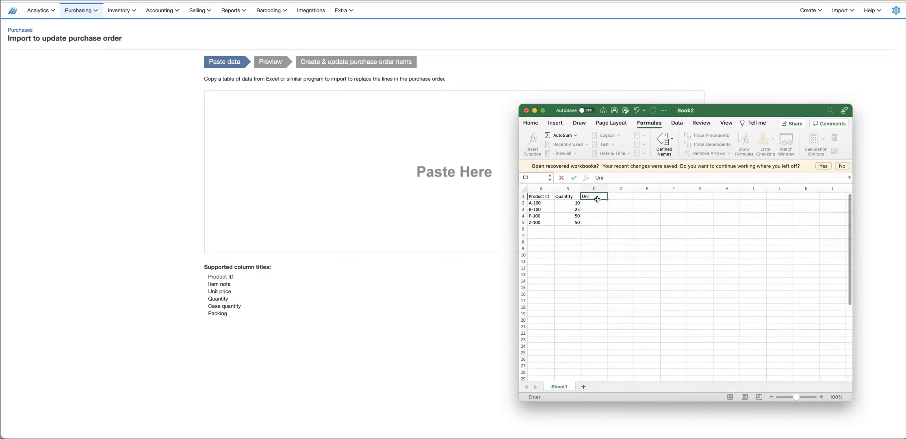
type(" Price")
key("Return")
type("5")
key("Return")
type("10")
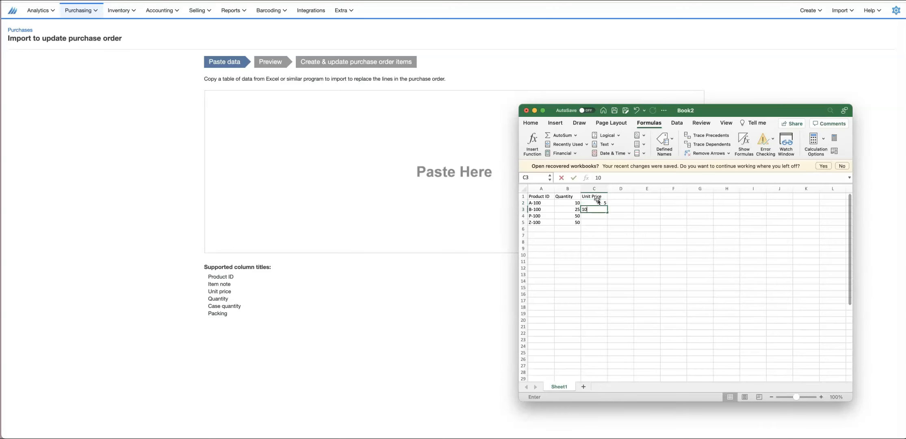
key("Return")
type("15")
key("Return")
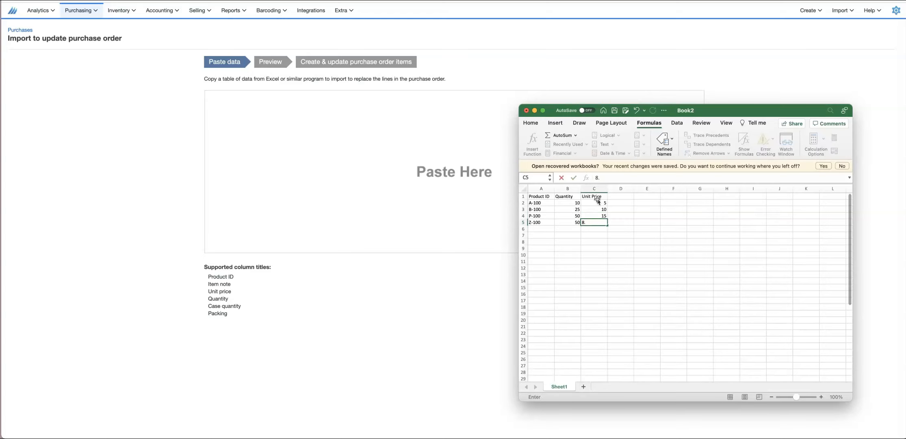
left_click(601, 261)
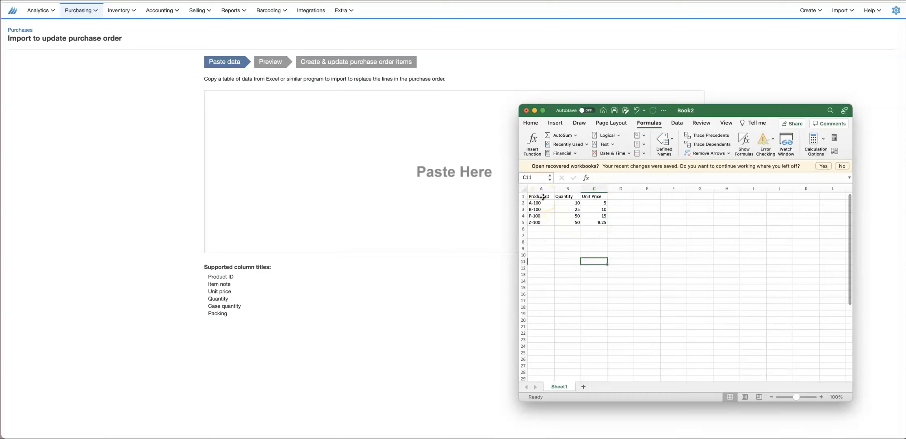
Step: Copy the table A1:C5, paste it into the purchase order import, and commit the items with their unit prices
left_click_drag(541, 196, 594, 220)
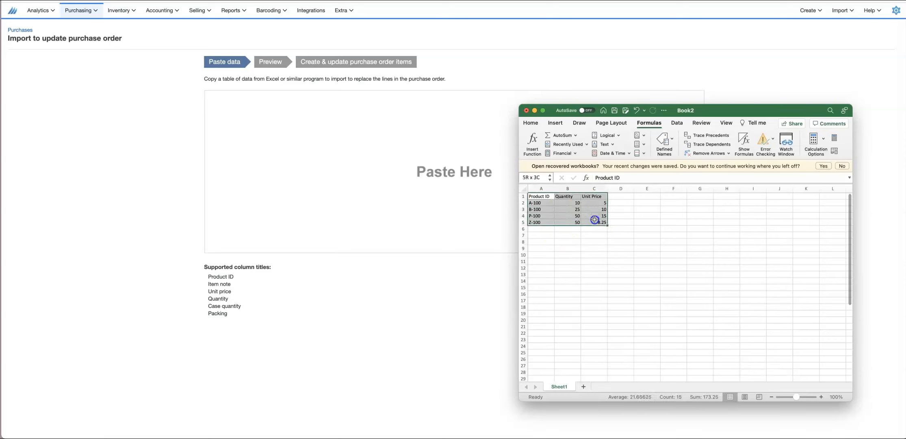
key("super+c")
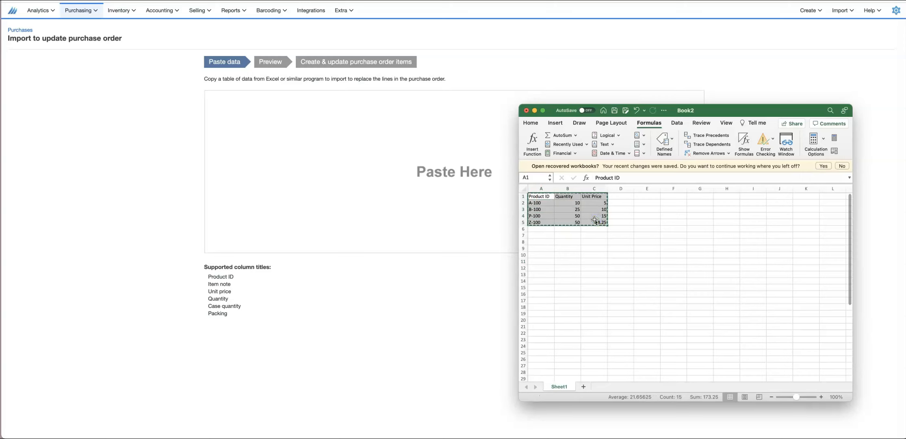
right_click(297, 159)
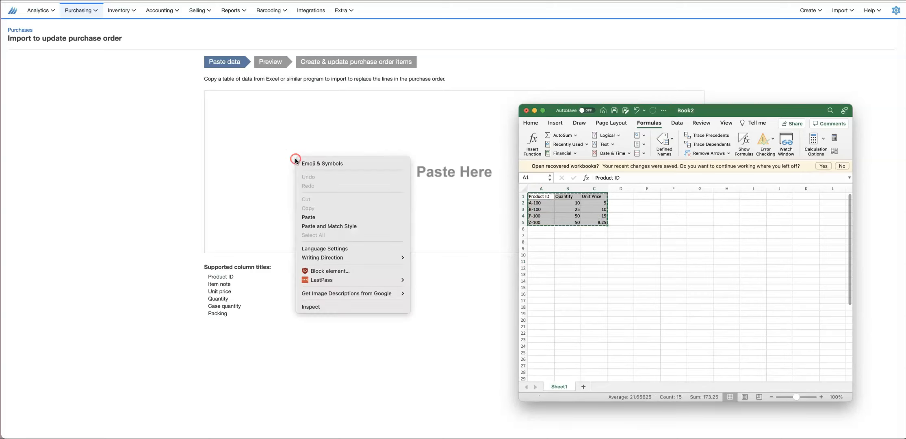
left_click(314, 217)
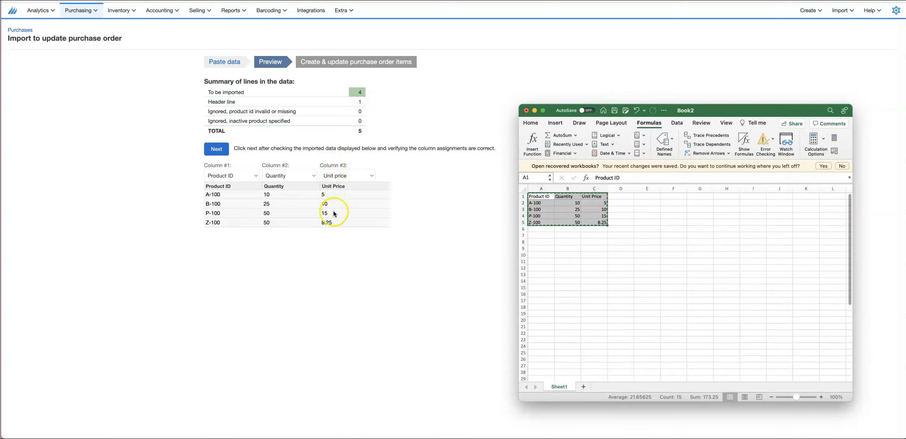
left_click(214, 149)
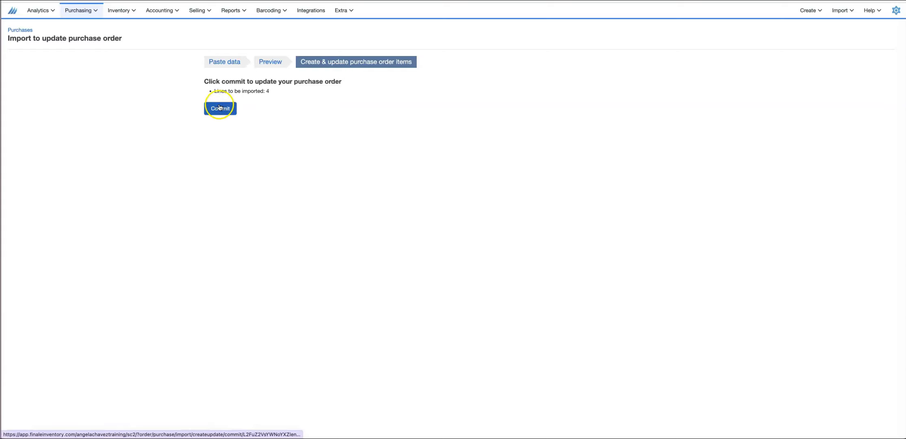
left_click(219, 109)
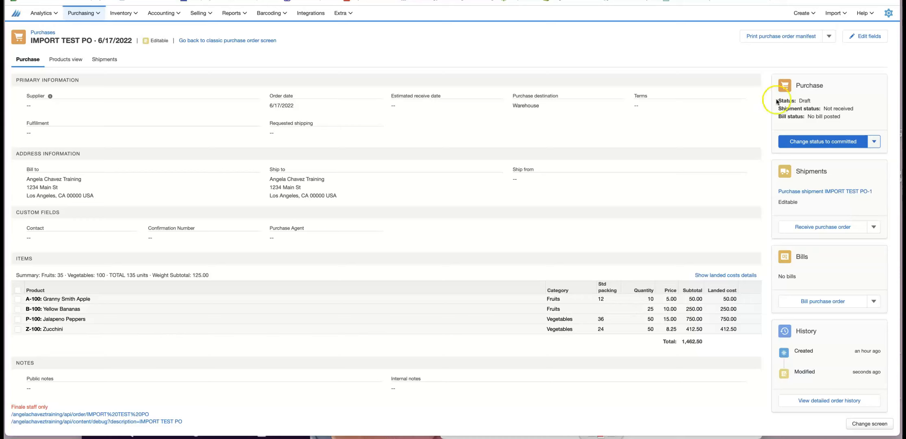
Step: Start a third item import for the purchase order and bring the Book2 workbook in Excel back into view
left_click(828, 38)
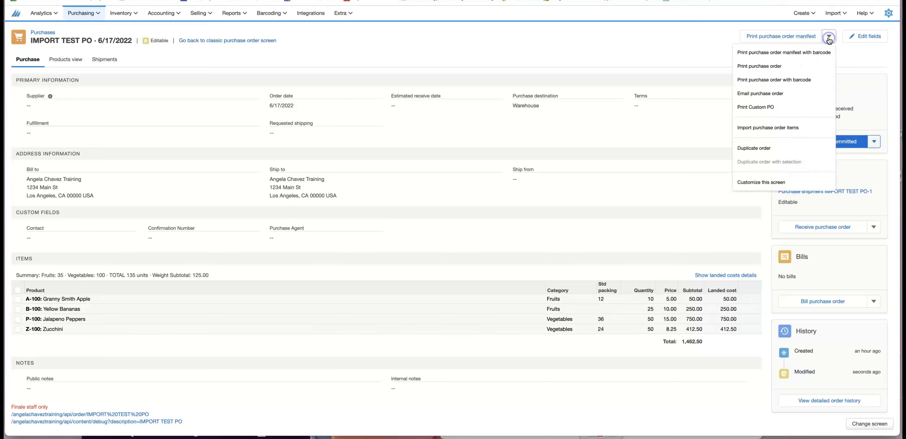
left_click(776, 130)
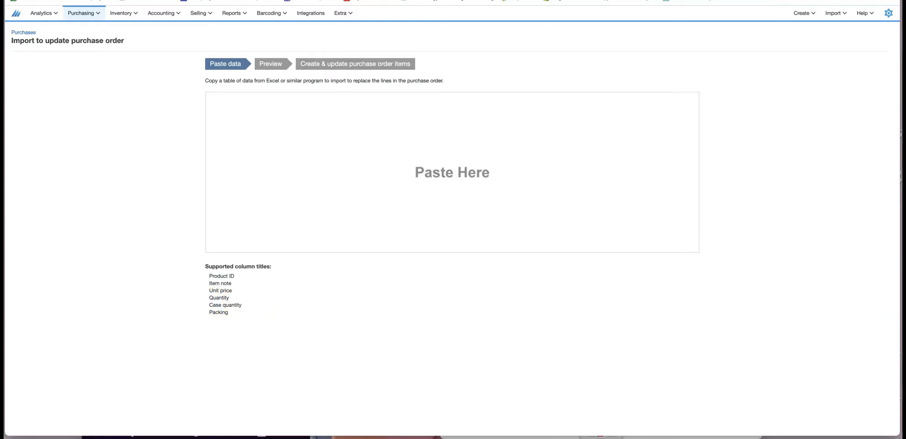
left_click_drag(903, 130, 771, 101)
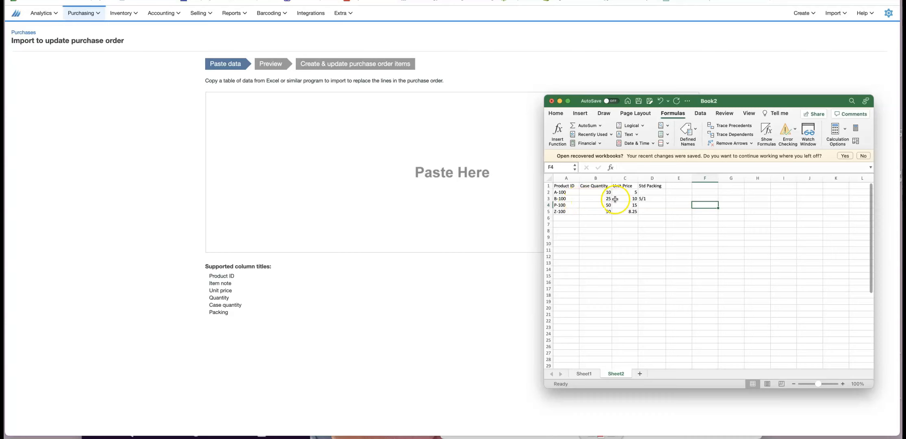
Step: Copy the Sheet2 table A1:D5 with Case Quantity, Unit Price and Std Packing, and paste it into the purchase order import
left_click_drag(565, 186, 648, 213)
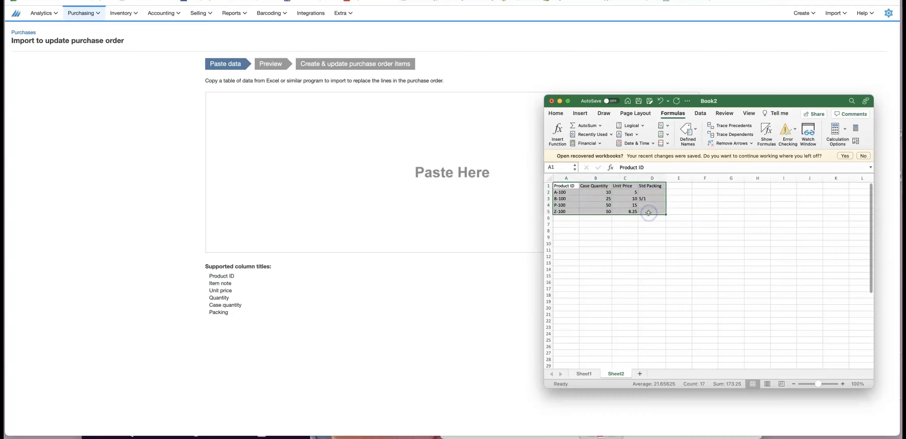
key("super+c")
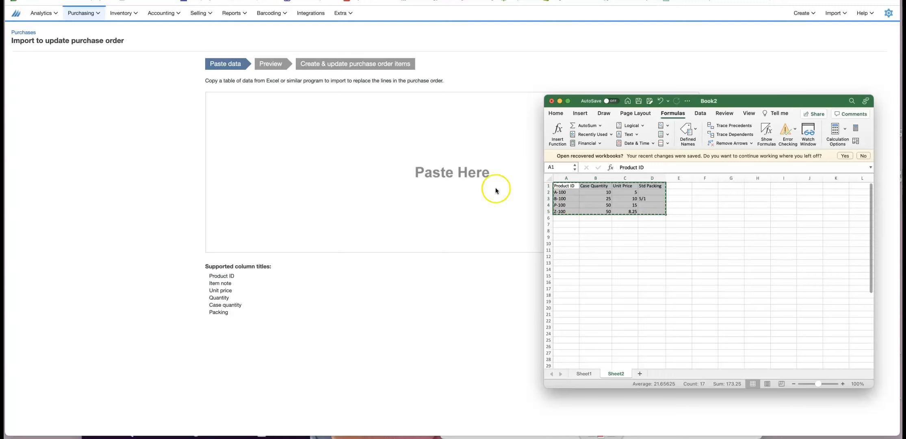
left_click(372, 164)
right_click(372, 164)
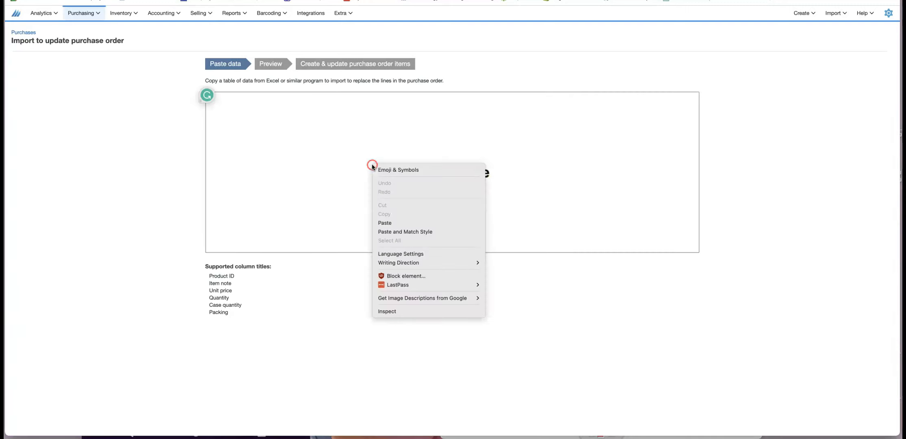
left_click(395, 222)
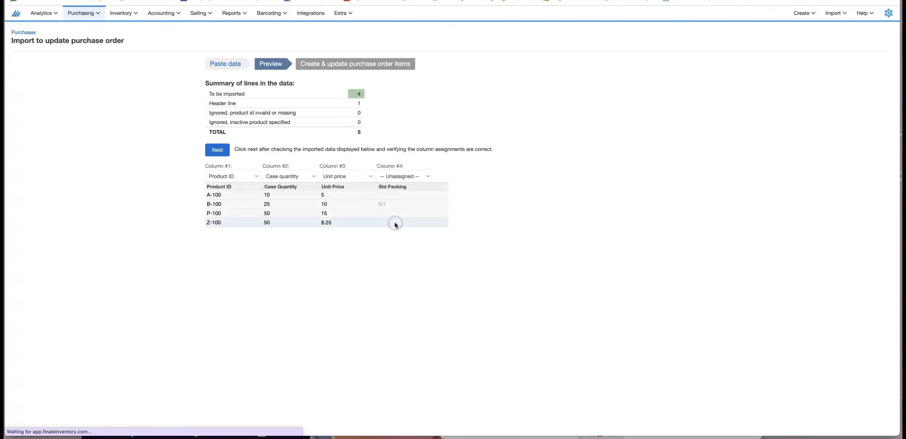
Step: Assign the Std Packing column to Packing and commit the import to update the purchase order
left_click(424, 178)
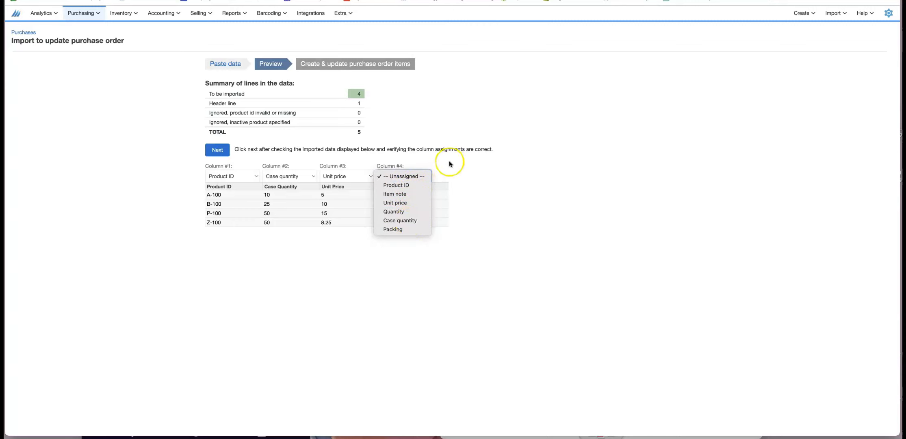
left_click(407, 230)
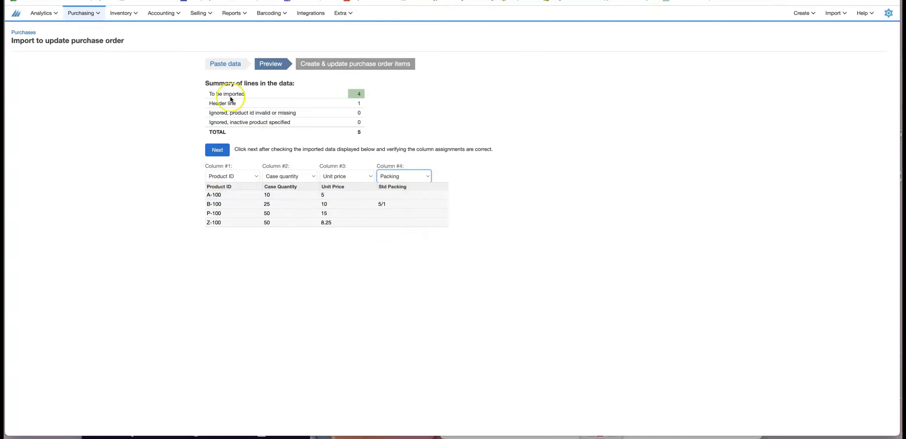
left_click(210, 150)
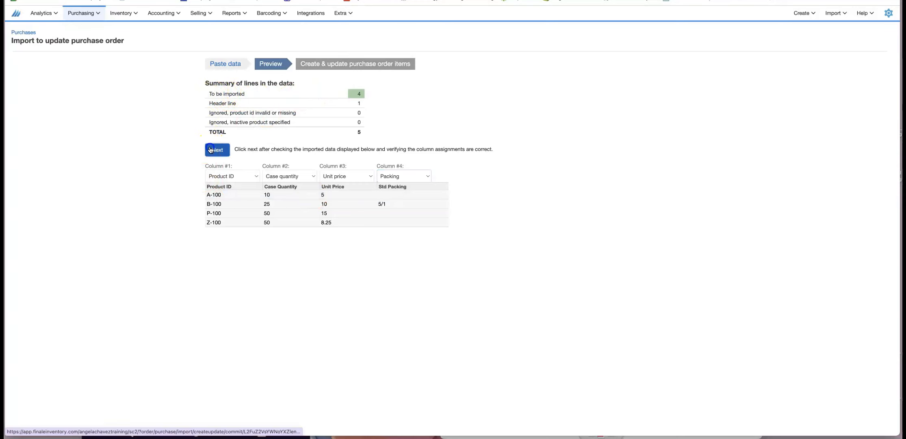
left_click(224, 110)
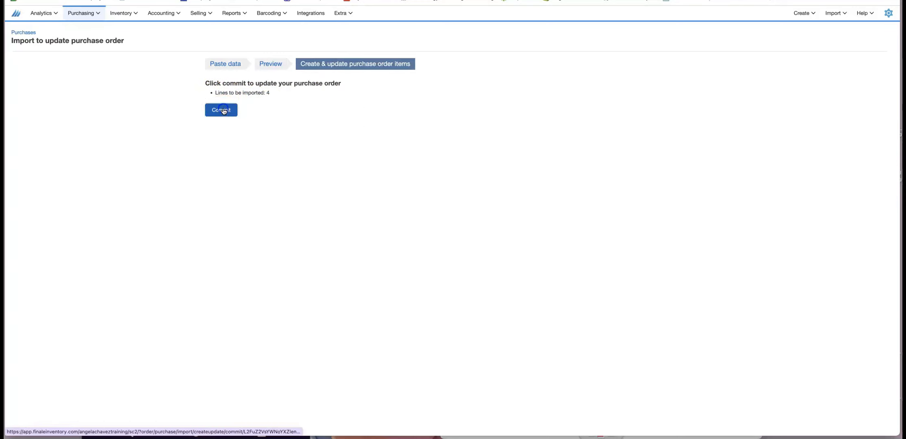